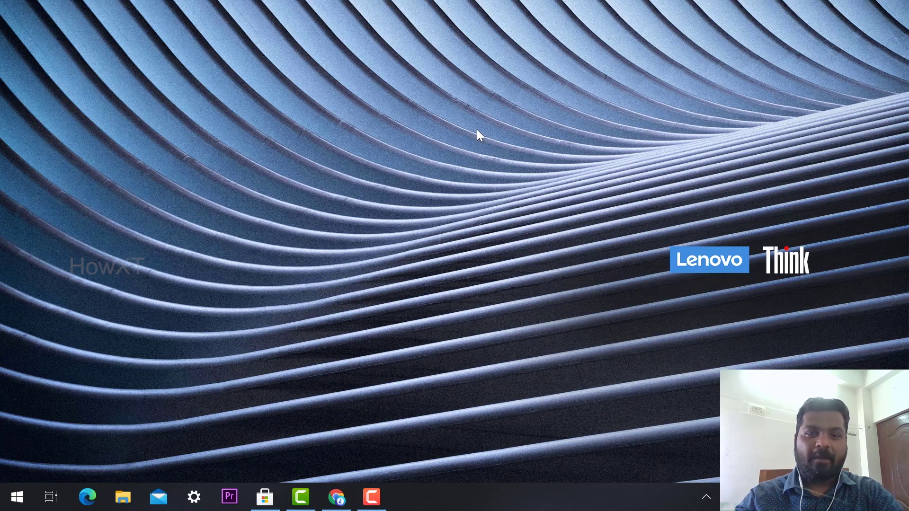
Return to Chrome and search Google for 'nox' to reach the NoxPlayer site at bignox.com.
click(336, 497)
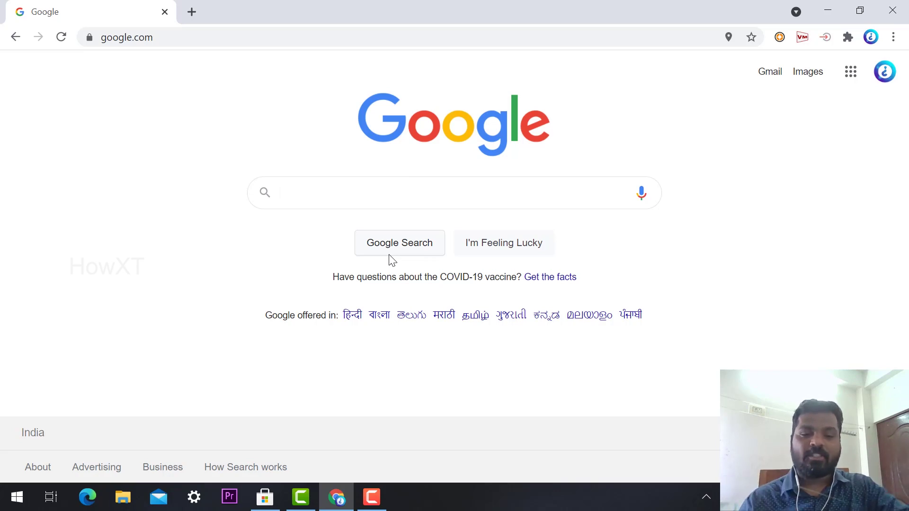
text(nox)
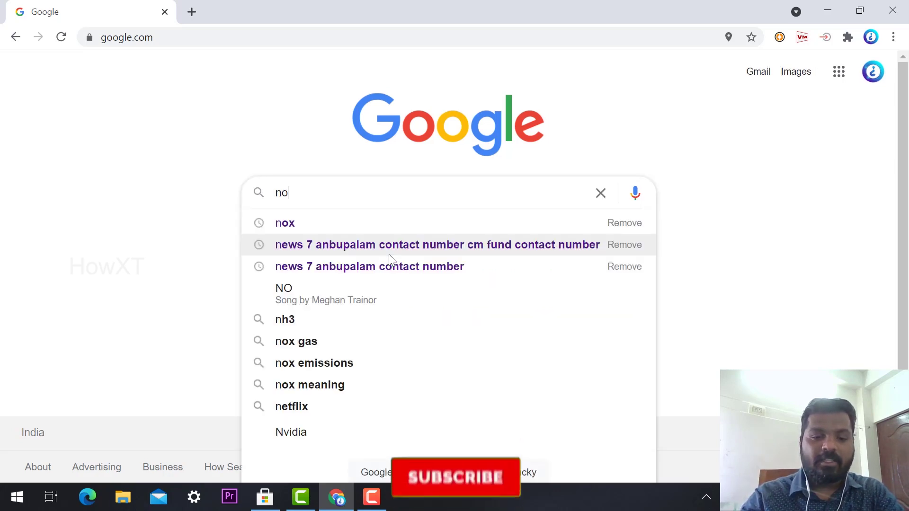
key(Return)
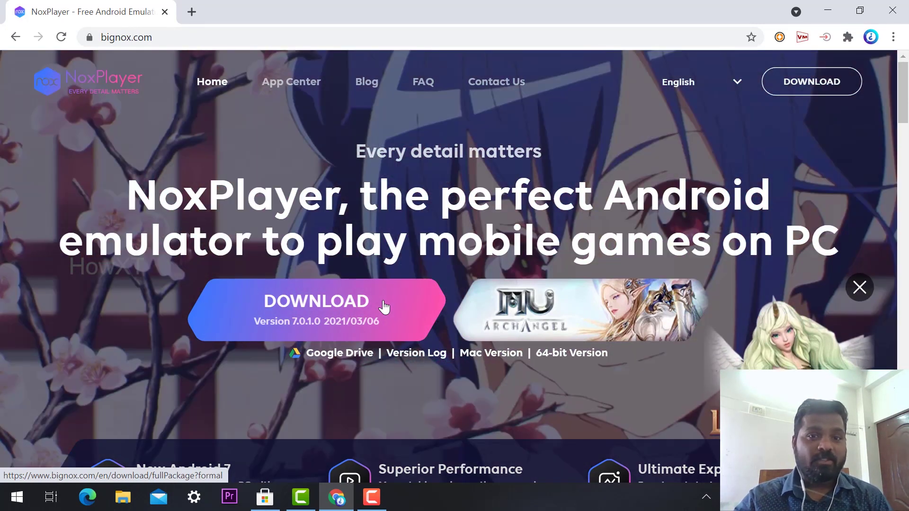
Download the nox_setup_v7.0.1.0 installer and allow it to run past the security warning.
click(384, 307)
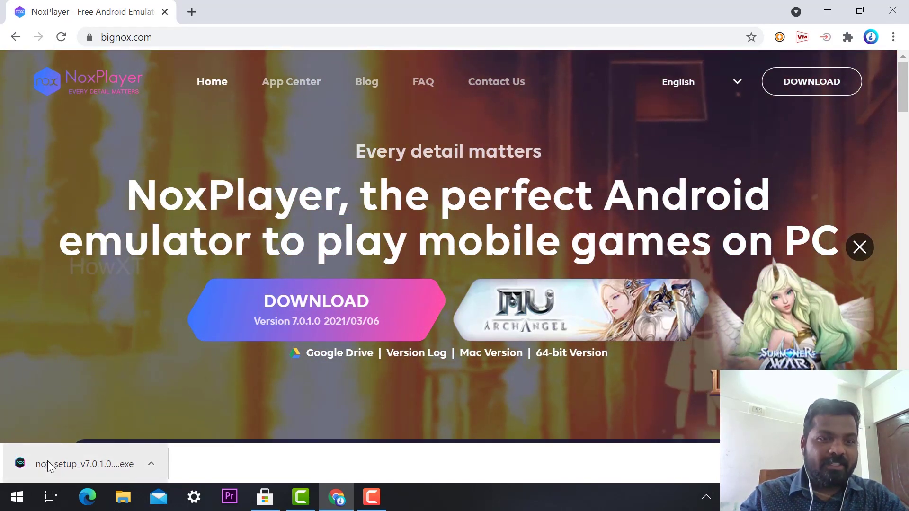
click(49, 467)
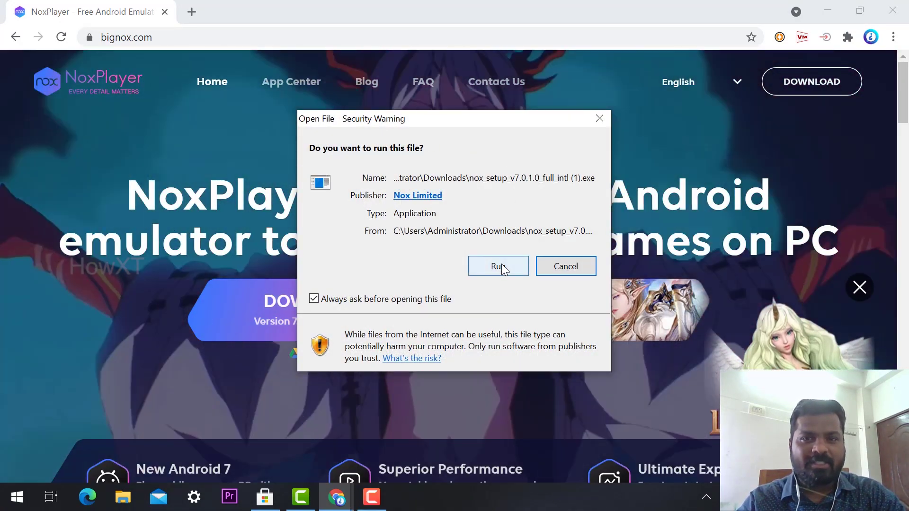
click(497, 265)
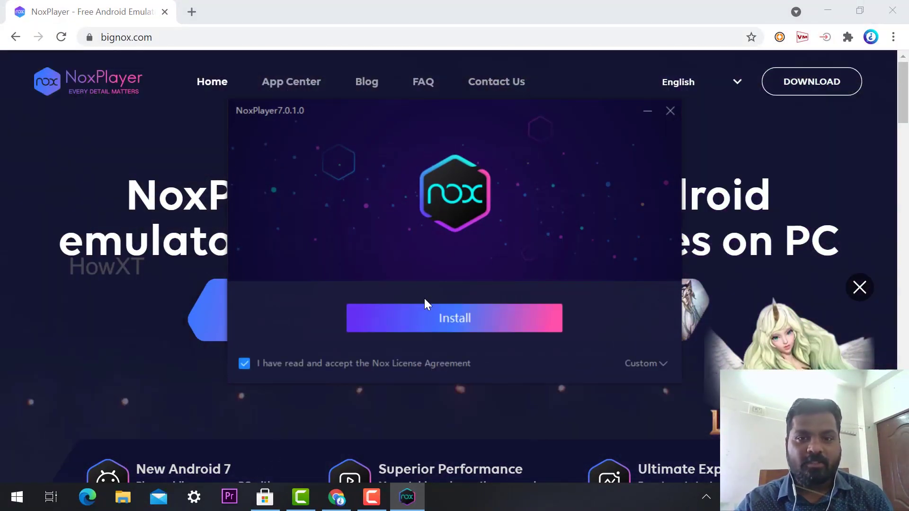
Start the NoxPlayer 7.0.1.0 installation and minimize Chrome while it installs.
click(436, 313)
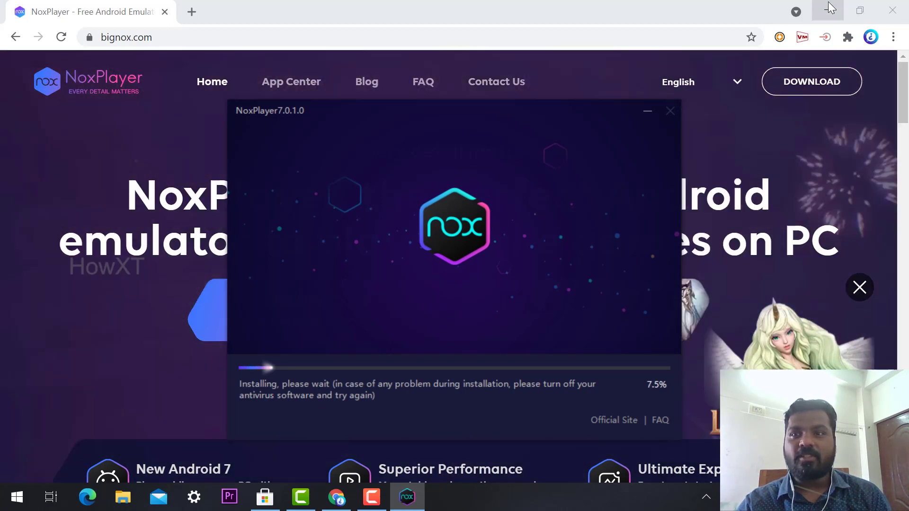
click(827, 10)
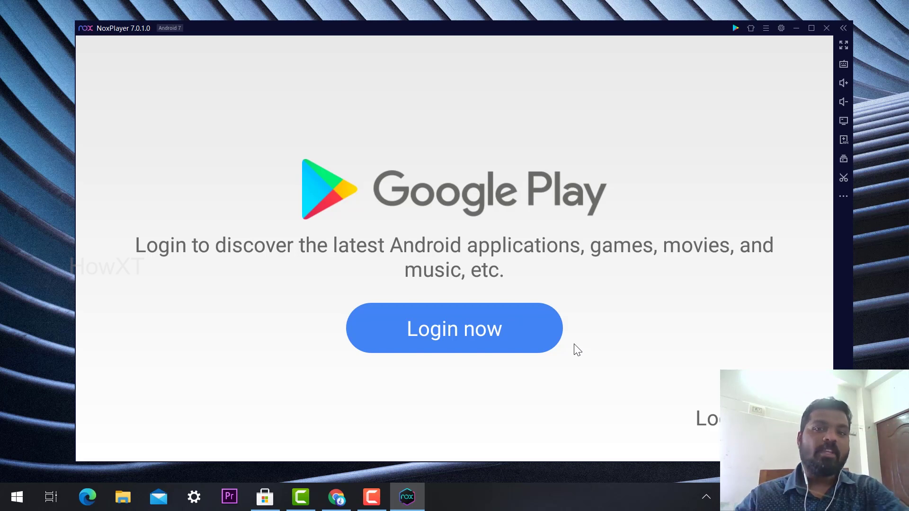
Switch NoxPlayer's interface language to English, save it, and restart the emulator.
click(477, 330)
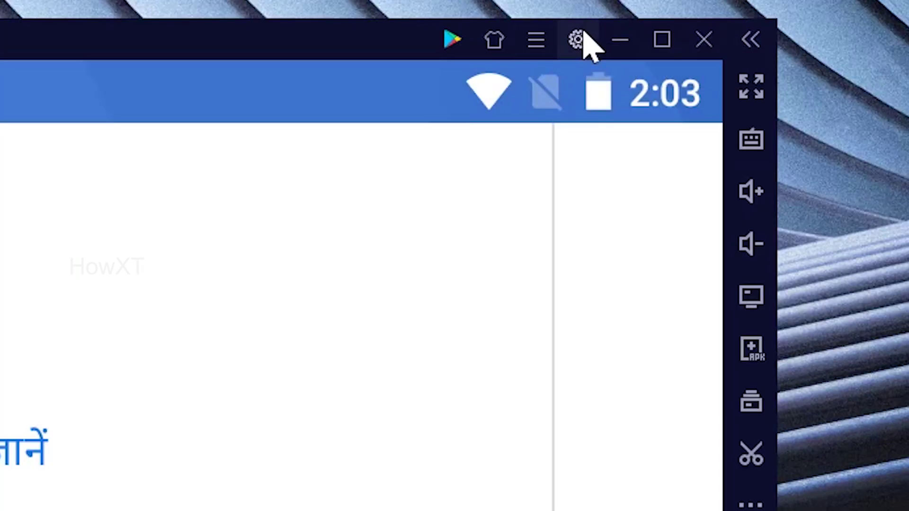
click(577, 40)
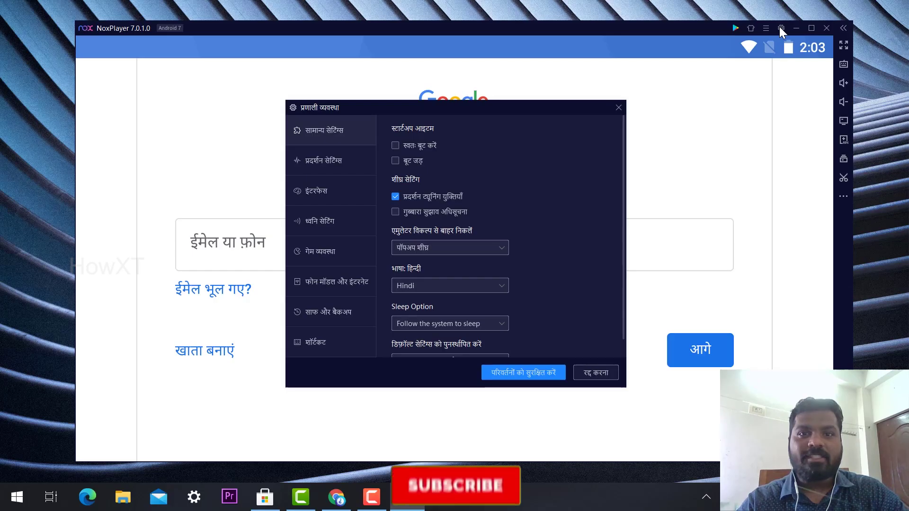
click(418, 285)
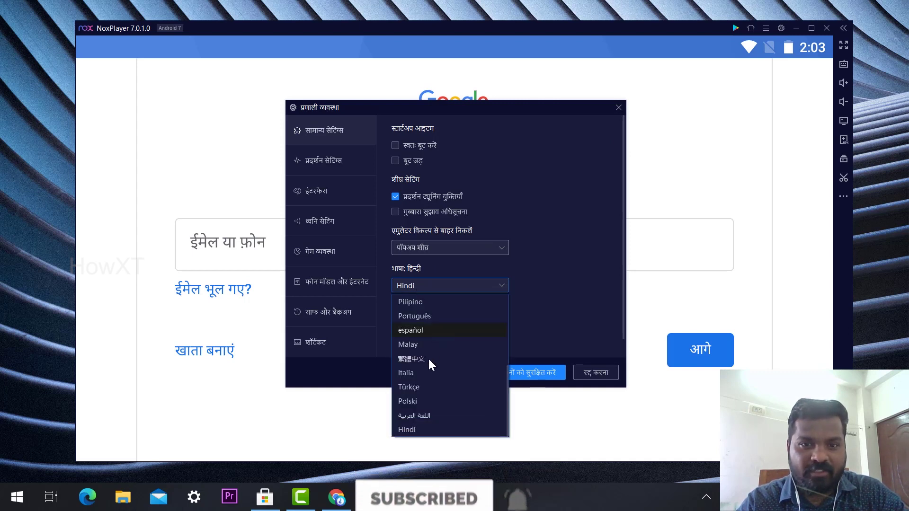
scroll(429, 402, up, 3)
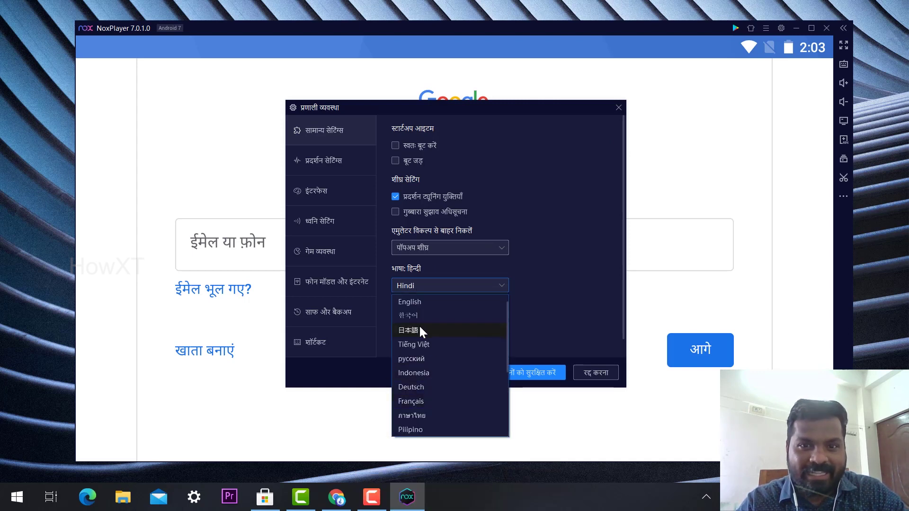
click(416, 306)
click(523, 374)
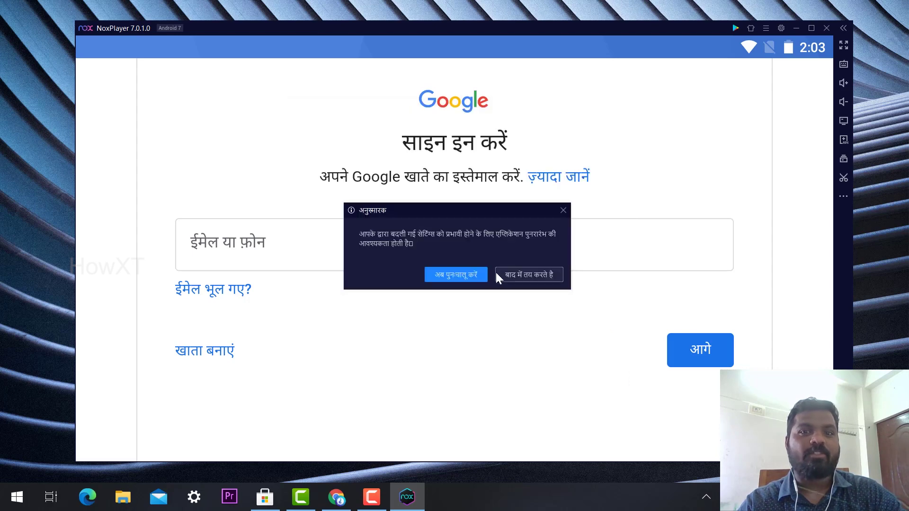
click(476, 274)
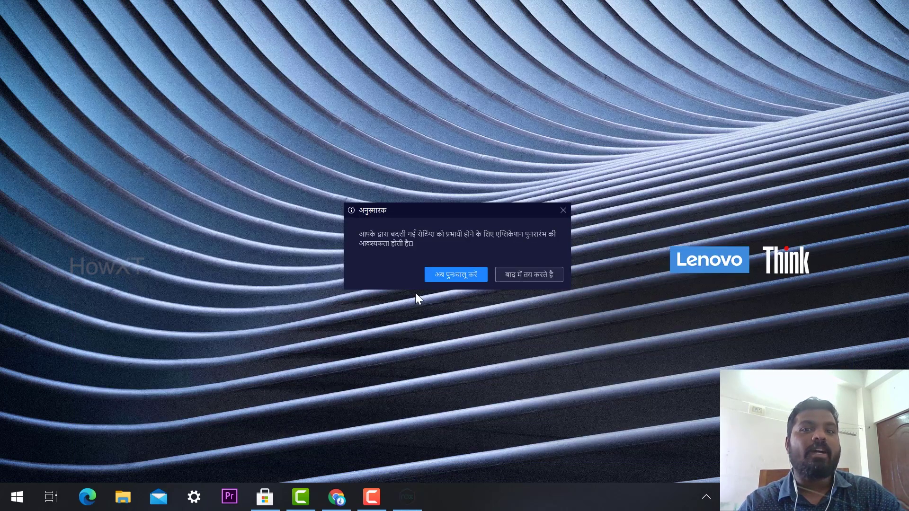
click(451, 277)
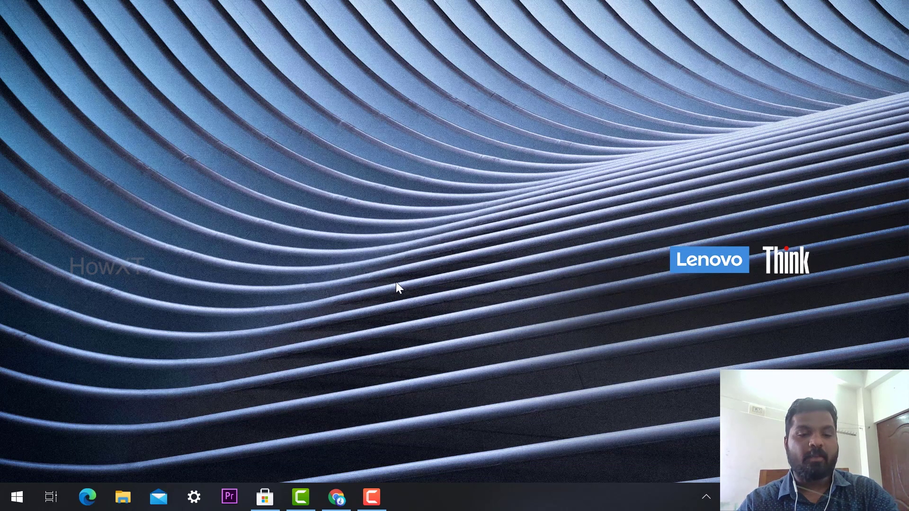
Relaunch Nox from Windows search and open the emulator's game store Featured page.
key(super)
text(nox)
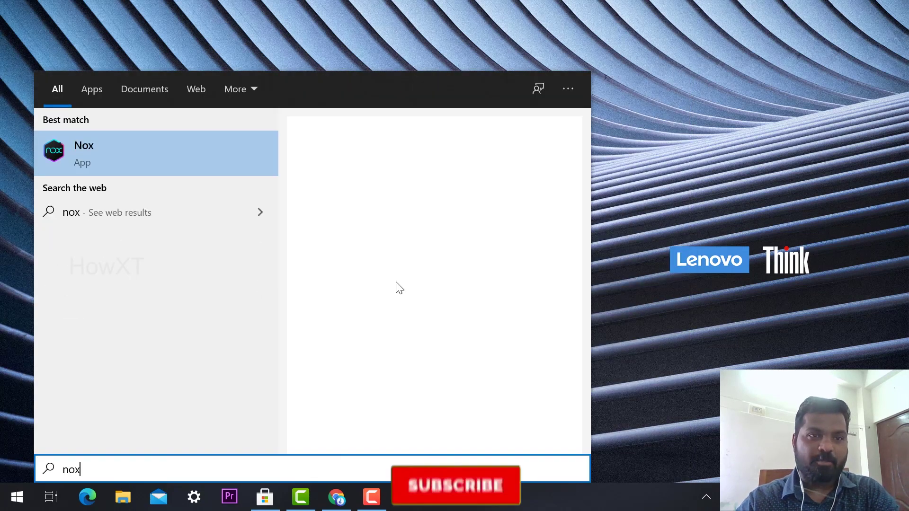
click(129, 152)
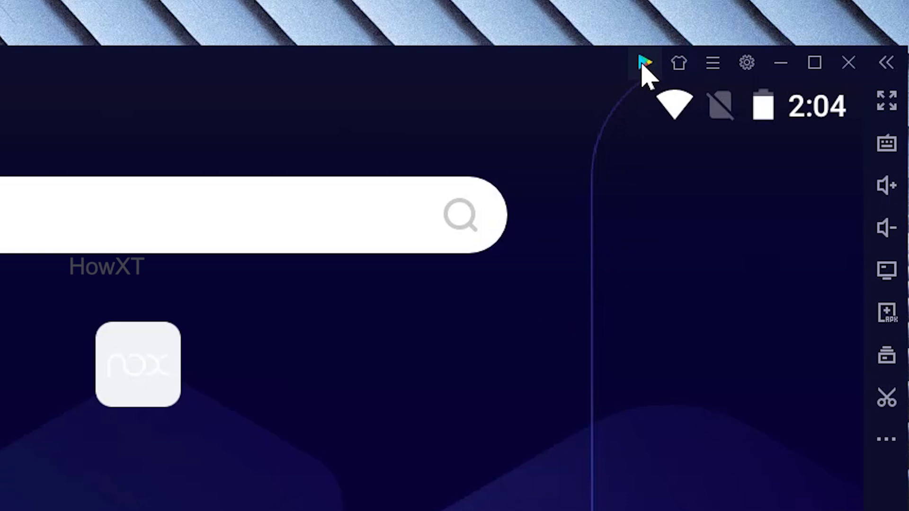
click(736, 29)
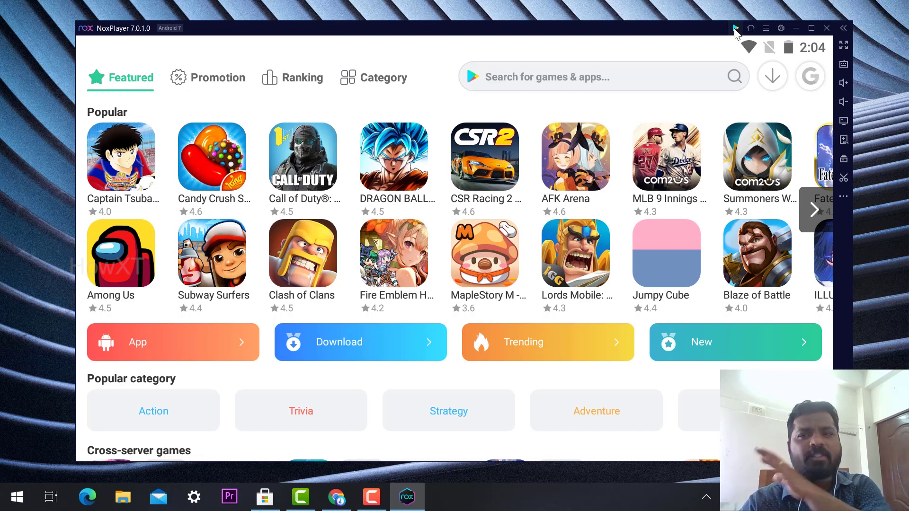
Open the store's My account page and choose to sign in with a Google account.
click(810, 77)
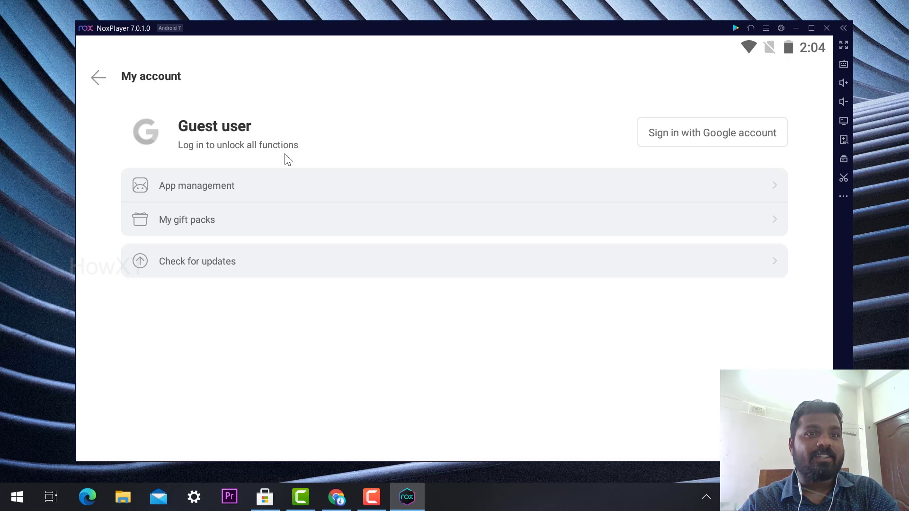
click(687, 136)
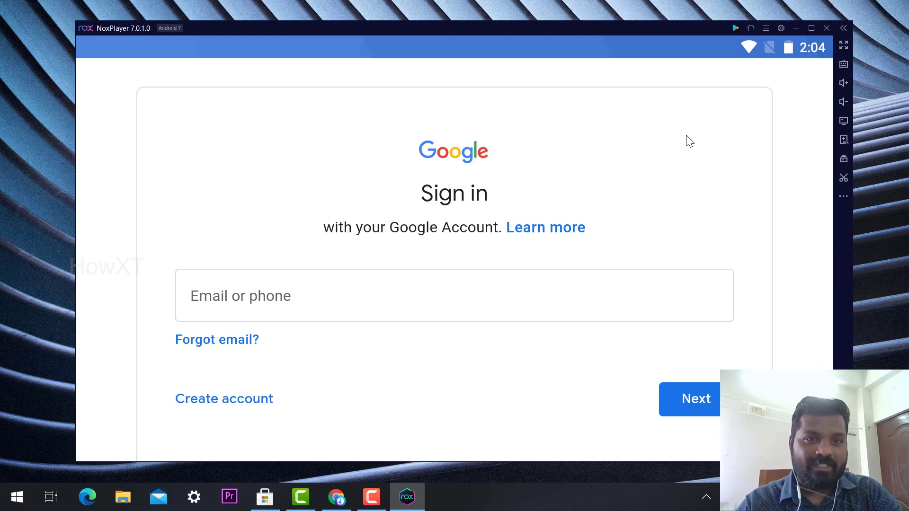
Enter the Google account email and password, agree to phone-number updates, and accept the terms.
click(277, 299)
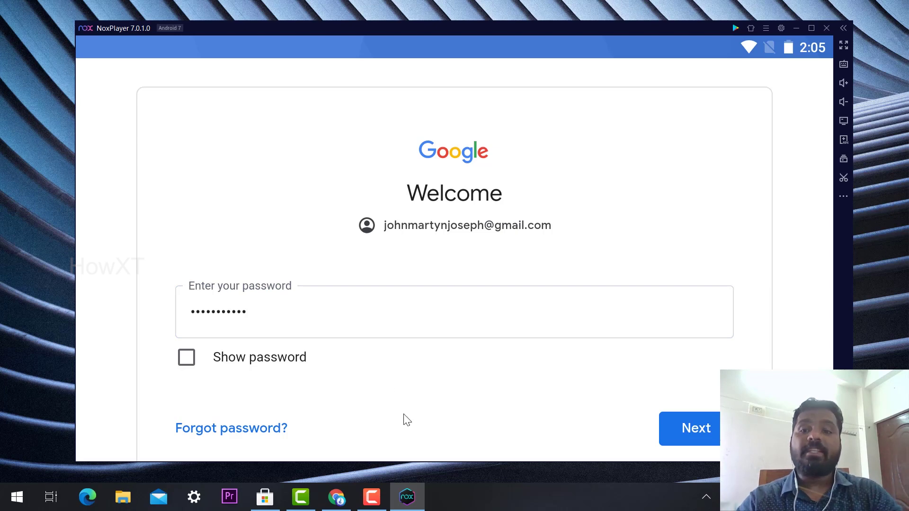
click(684, 440)
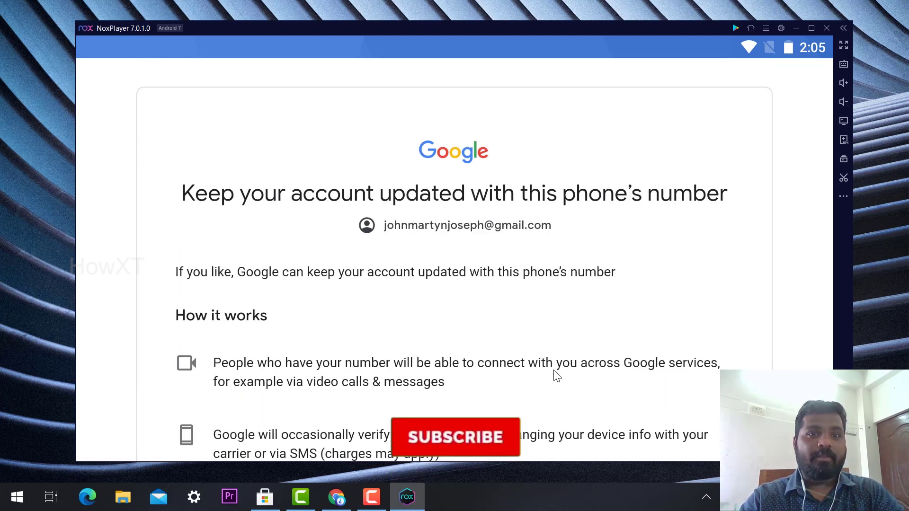
scroll(472, 311, down, 6)
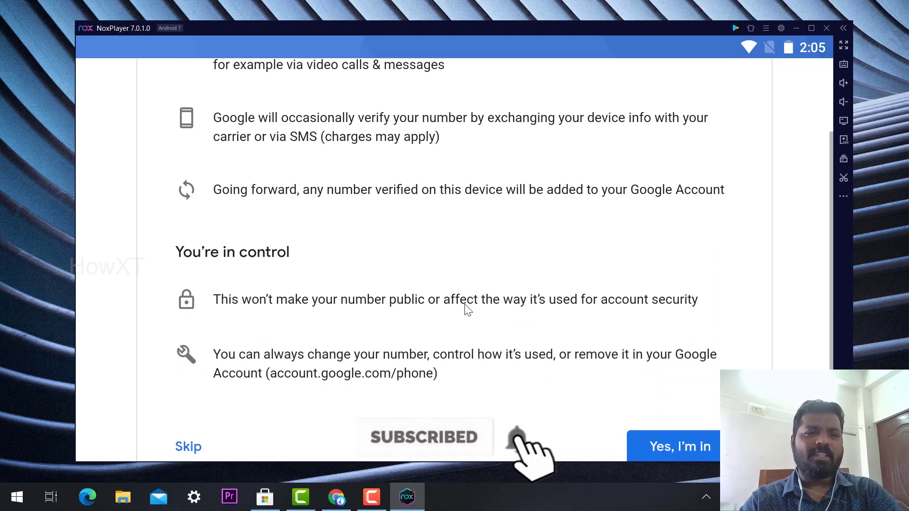
click(669, 374)
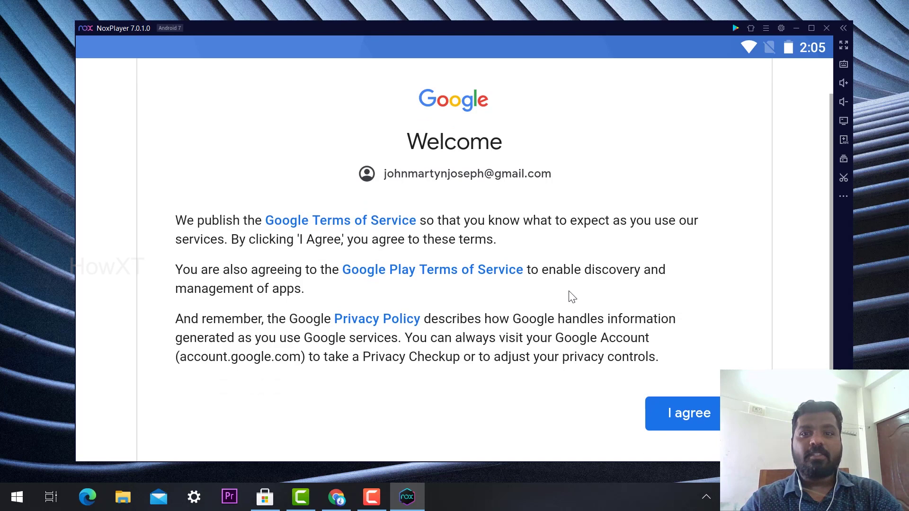
scroll(765, 367, down, 2)
click(724, 363)
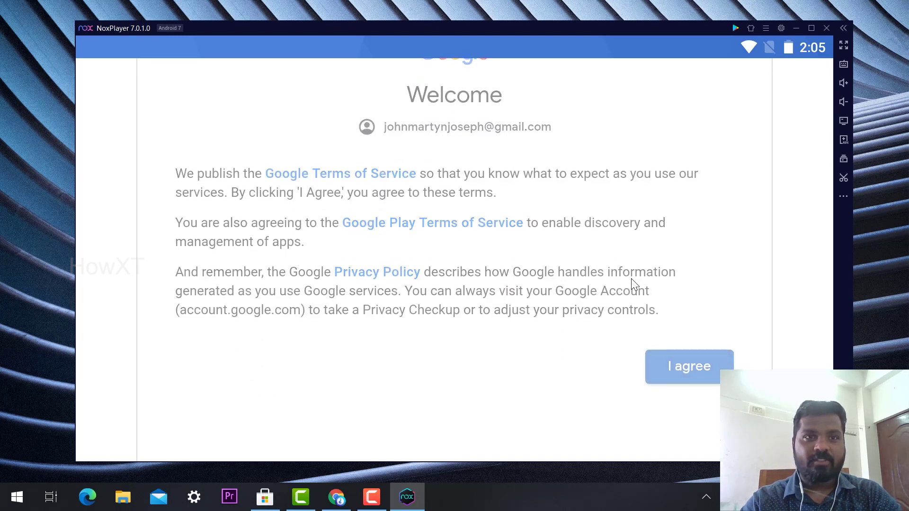
scroll(632, 284, down, 2)
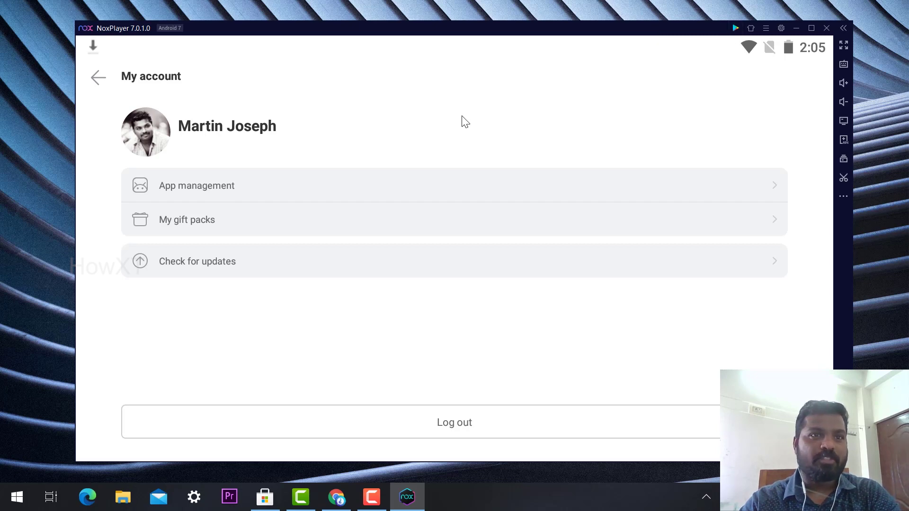
Go back to Featured and install Candy Crush Saga from its Google Play page.
key(Escape)
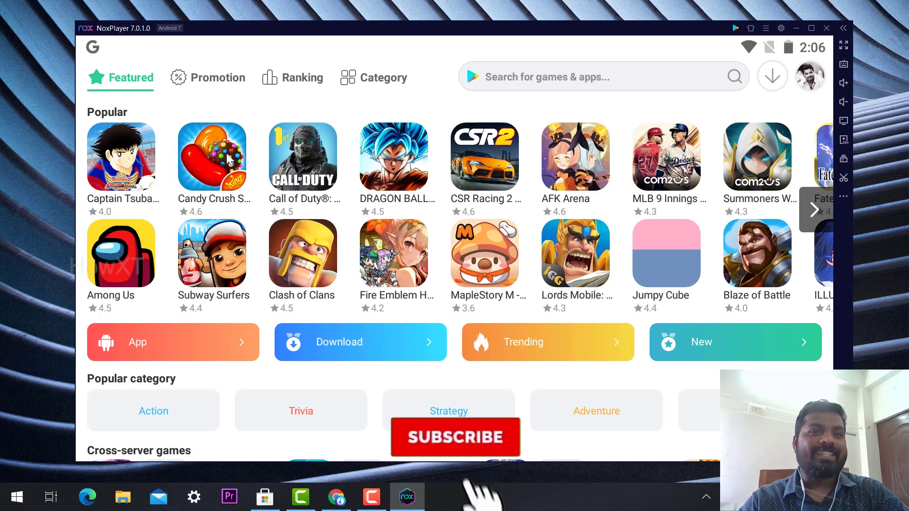
click(229, 159)
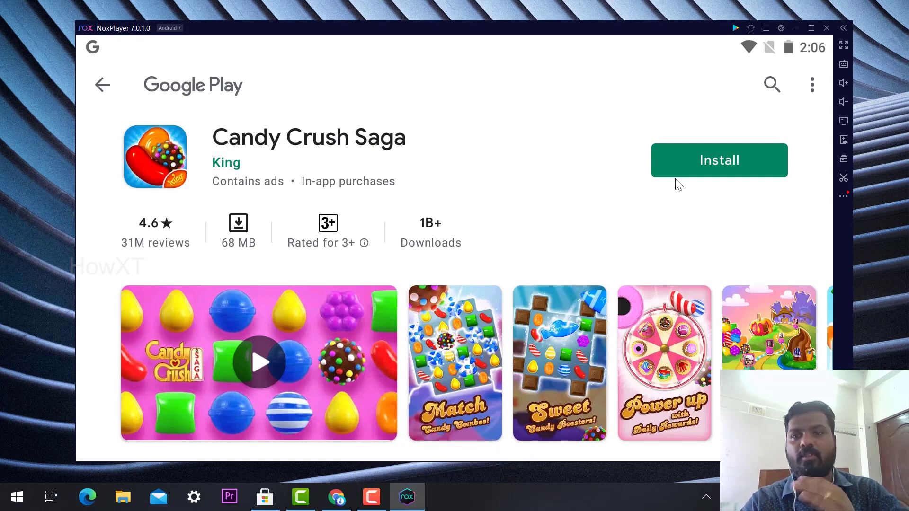
click(681, 169)
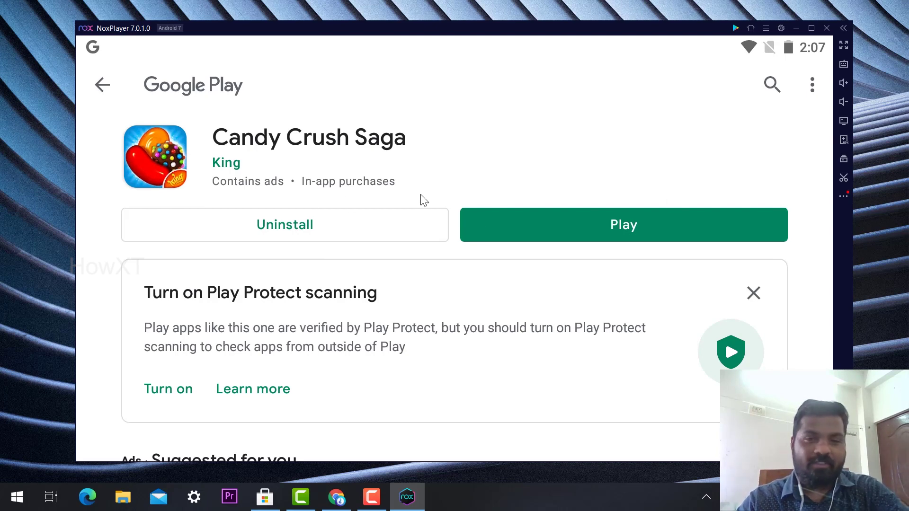
Launch Candy Crush Saga with the Play button on its store page.
click(540, 228)
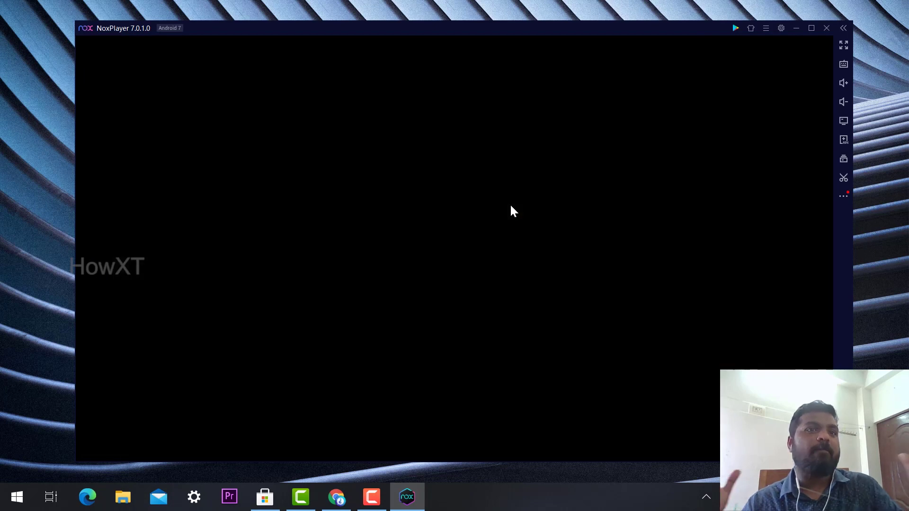